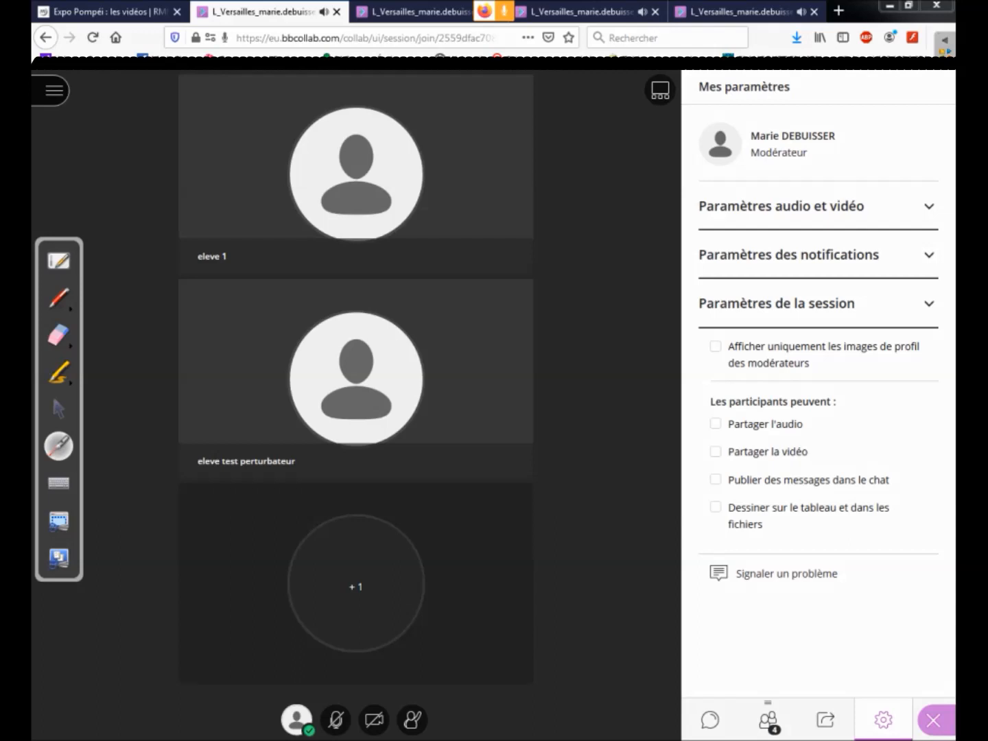
Step: Point out the participants' audio, video, chat and drawing permissions with the laser pointer, and return to the selection pointer
{"action": "left_click", "coordinate": [716, 423]}
{"action": "left_click", "coordinate": [714, 454]}
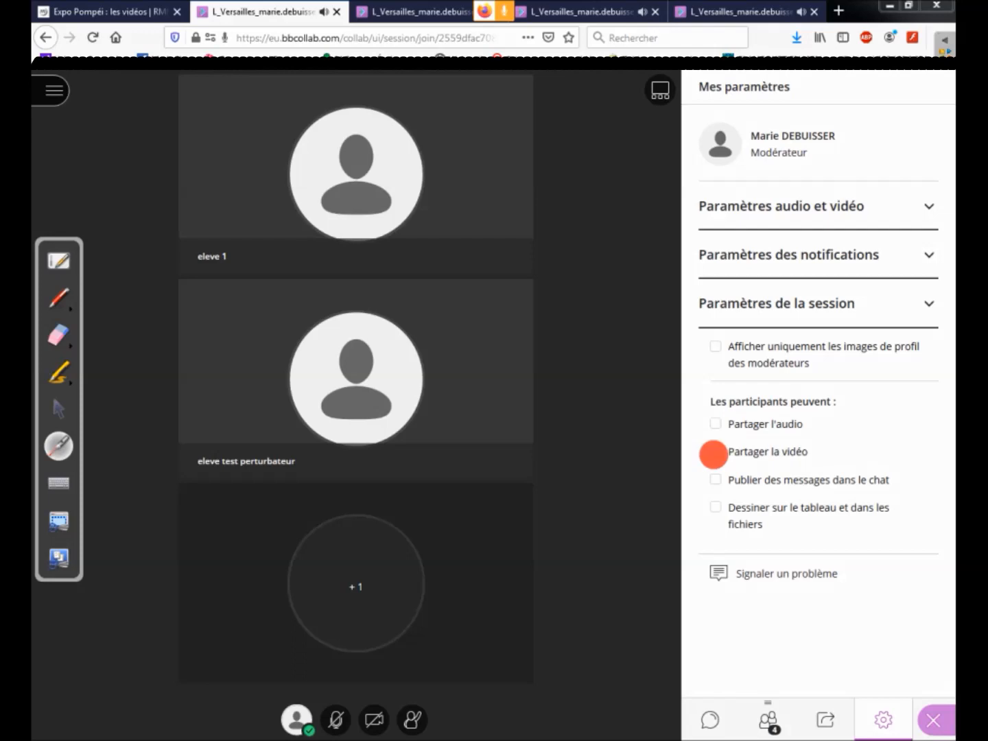
{"action": "left_click", "coordinate": [714, 479]}
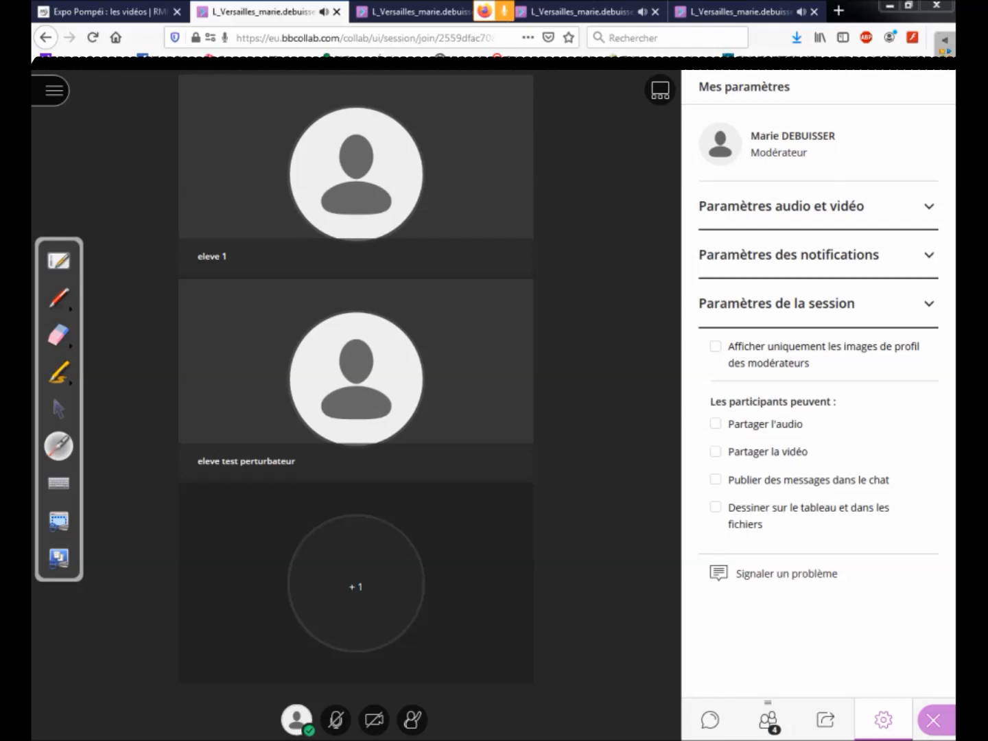
{"action": "left_click", "coordinate": [715, 509]}
{"action": "left_click", "coordinate": [58, 409]}
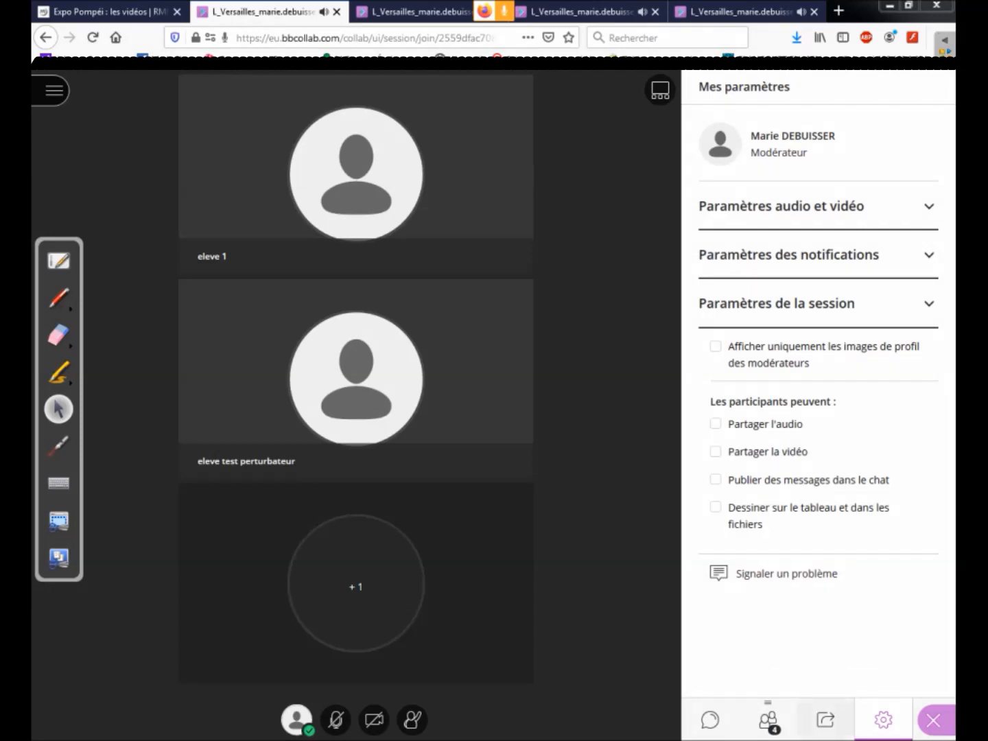
Step: Share the file mode emploi eleves.png from the main room files with the class
{"action": "left_click", "coordinate": [826, 719]}
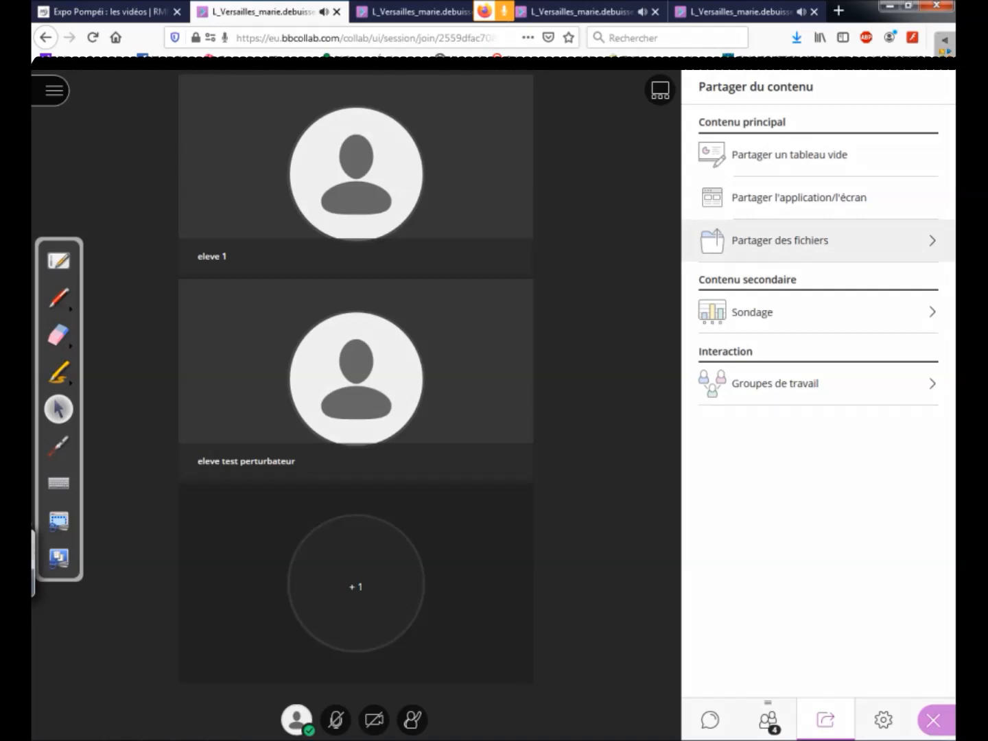
{"action": "left_click", "coordinate": [780, 241]}
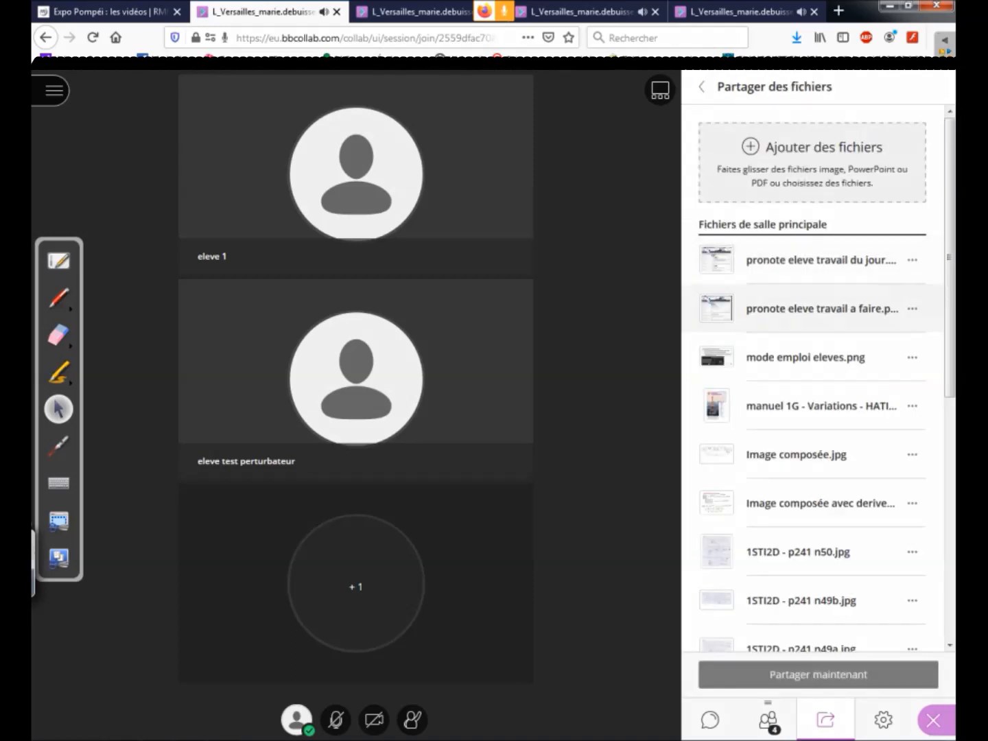
{"action": "left_click", "coordinate": [805, 358]}
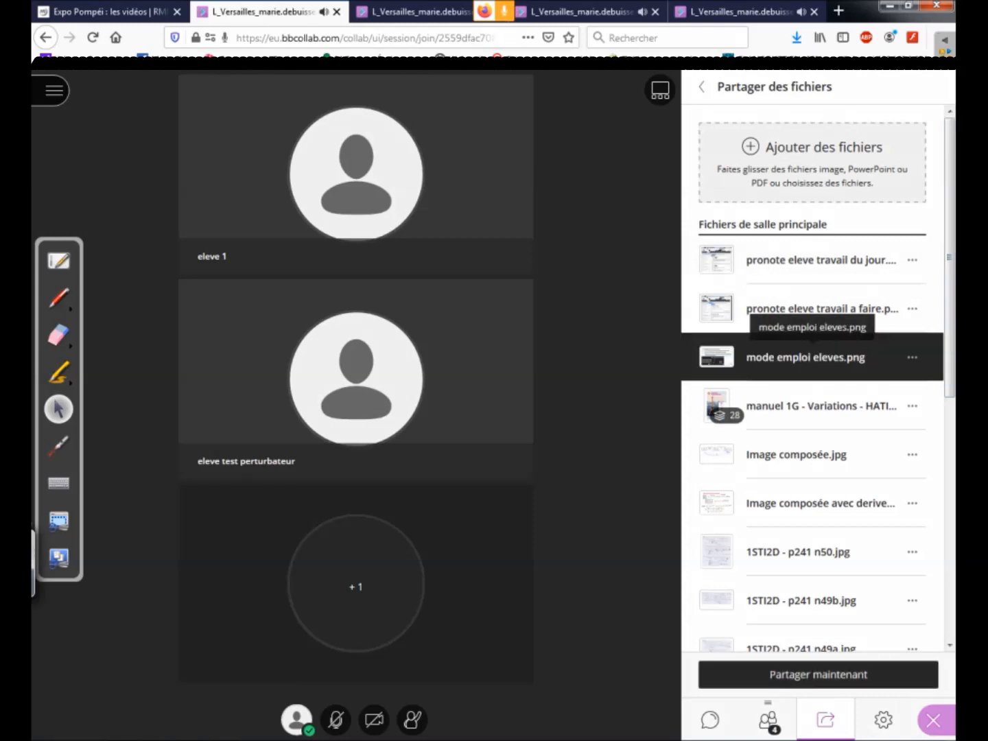
{"action": "left_click", "coordinate": [818, 675]}
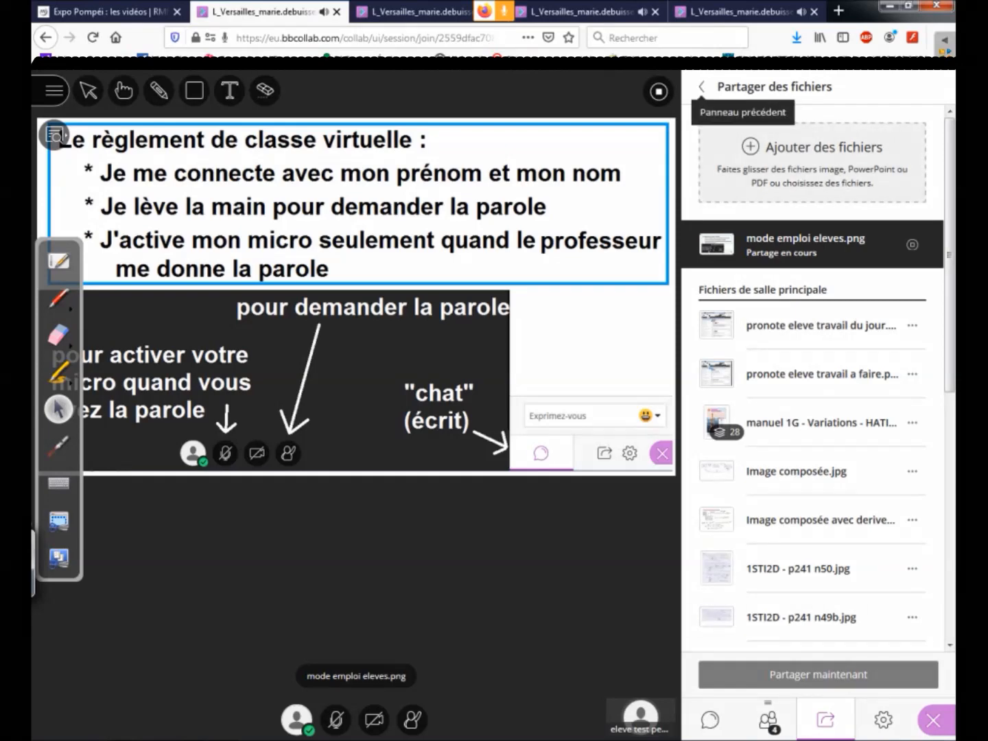
Step: Return to the content sharing options and move the floating annotation toolbar lower, away from the class rules text
{"action": "left_click", "coordinate": [702, 87]}
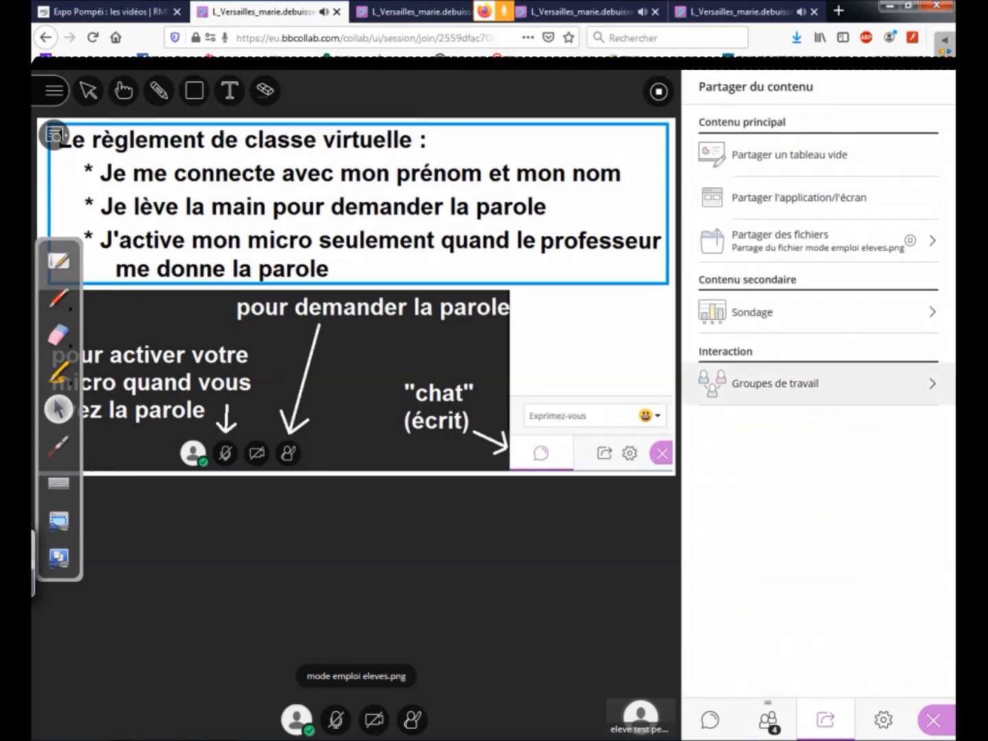
{"action": "left_click", "coordinate": [59, 447]}
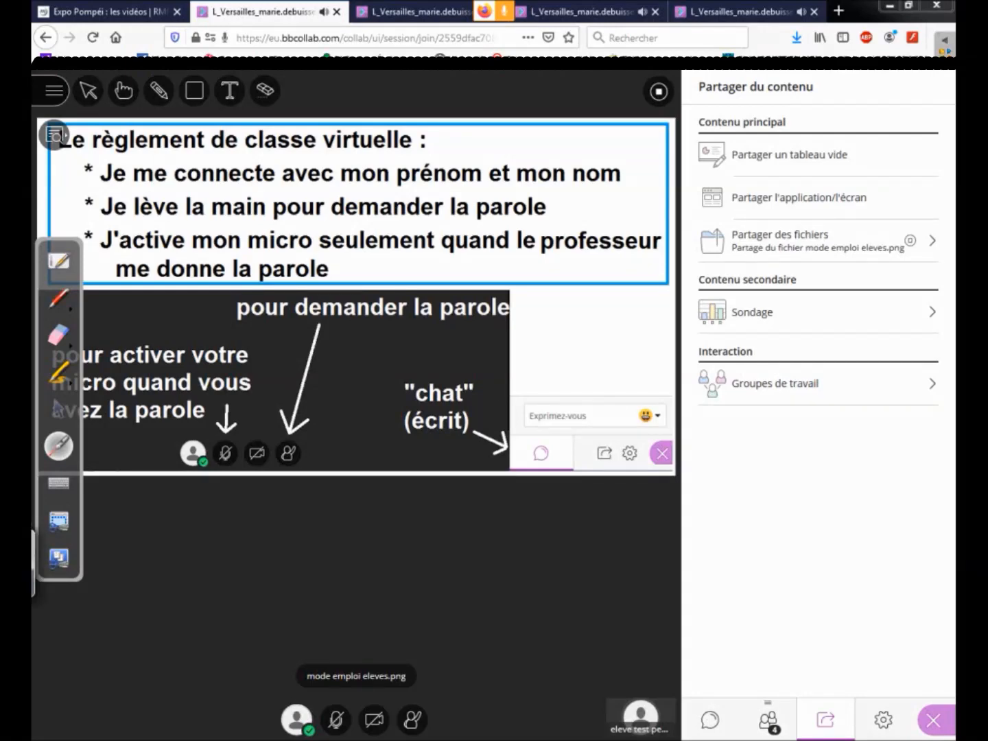
{"action": "left_click", "coordinate": [58, 410]}
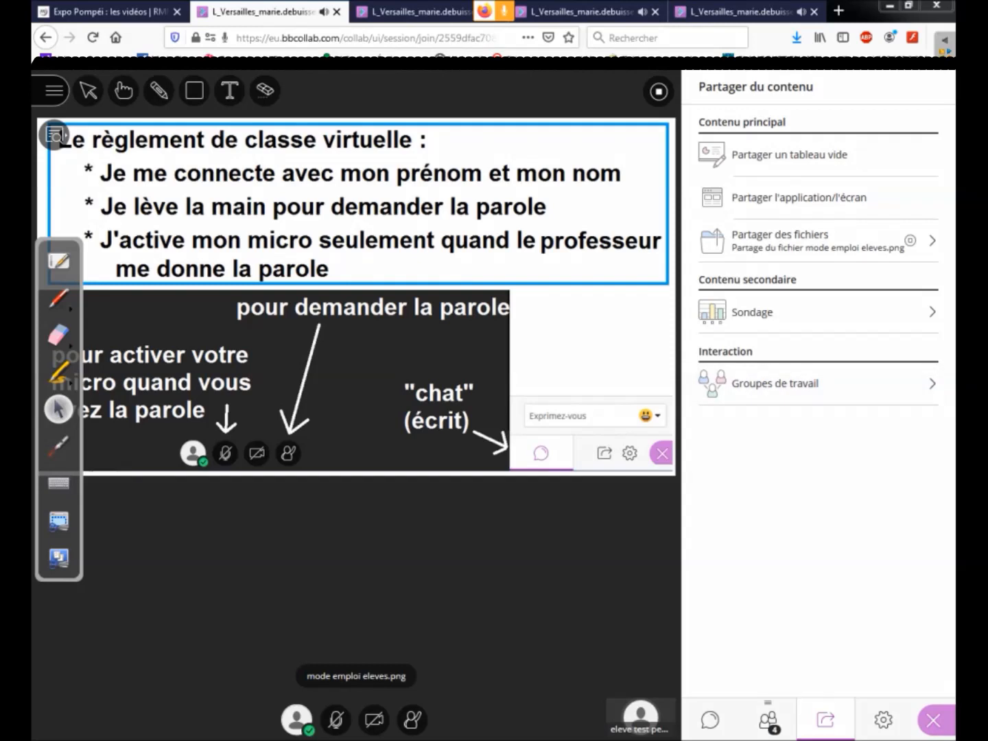
{"action": "left_click_drag", "start_coordinate": [81, 412], "coordinate": [98, 553]}
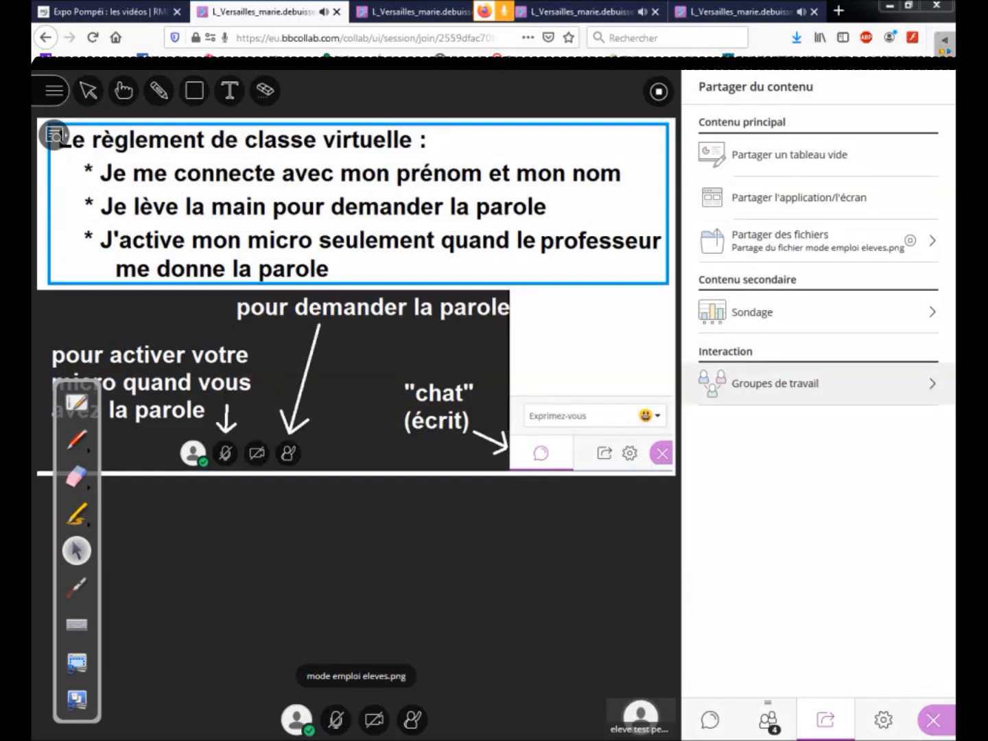
Step: Open the Groupes de travail setup and set the group assignment to Affectation personnalisée
{"action": "left_click", "coordinate": [776, 383]}
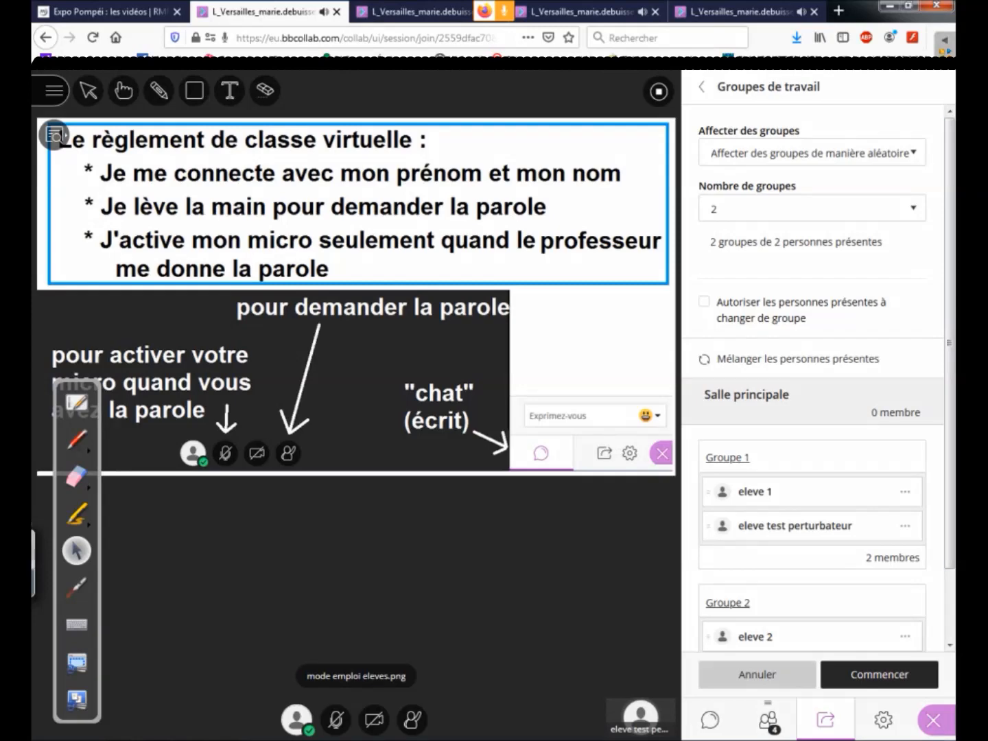
{"action": "left_click", "coordinate": [77, 588]}
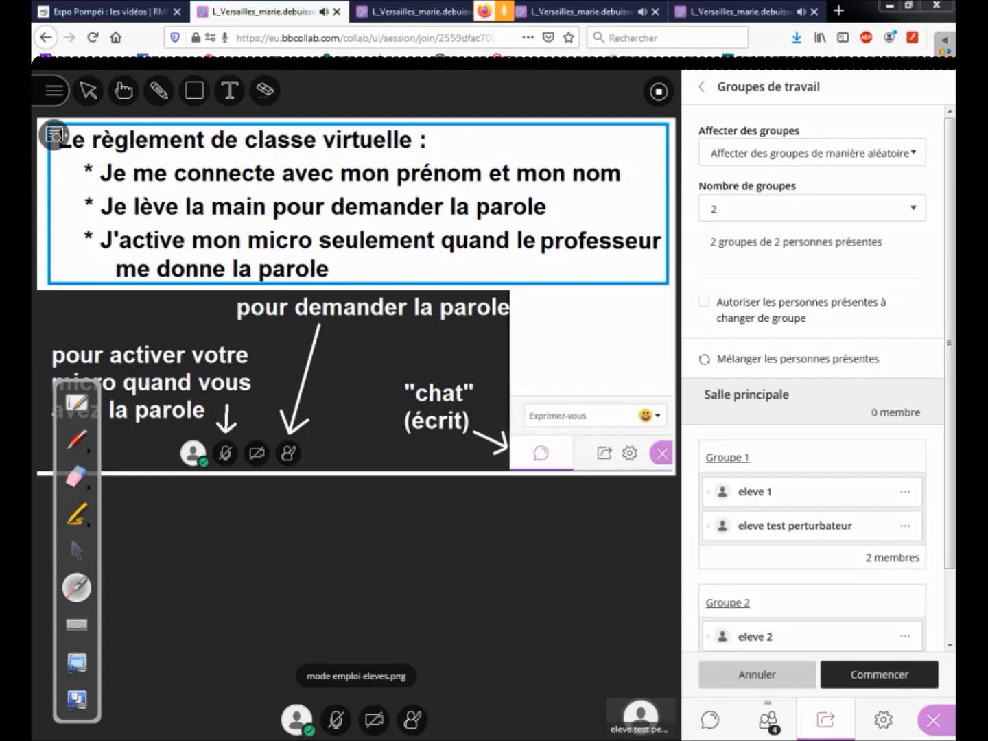
{"action": "left_click", "coordinate": [703, 303]}
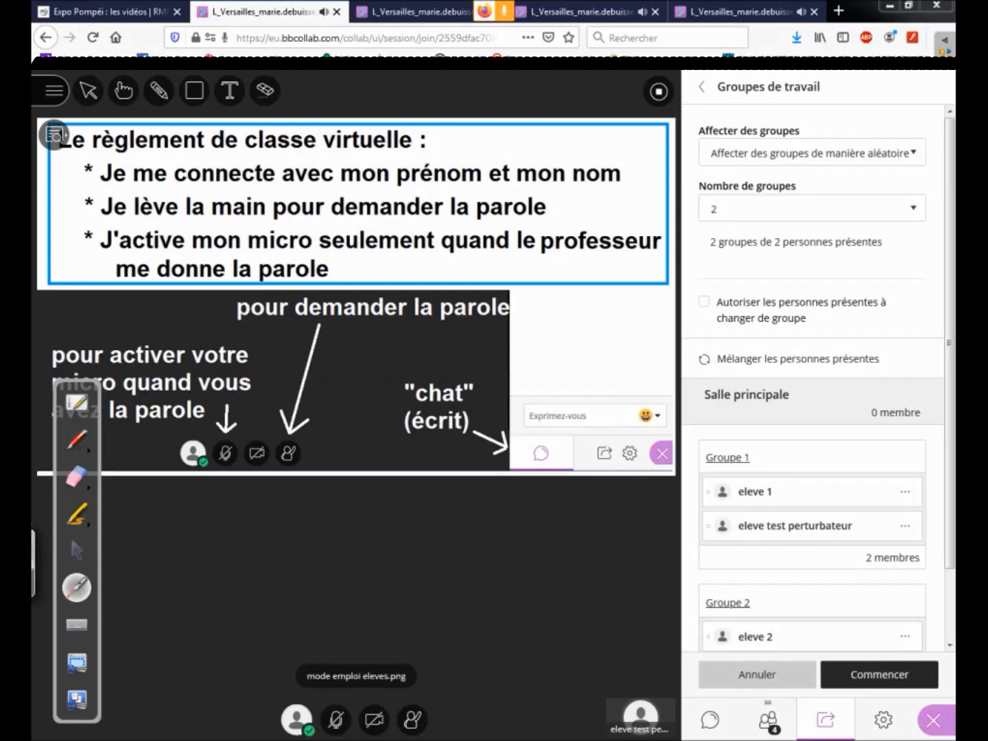
{"action": "left_click", "coordinate": [76, 551]}
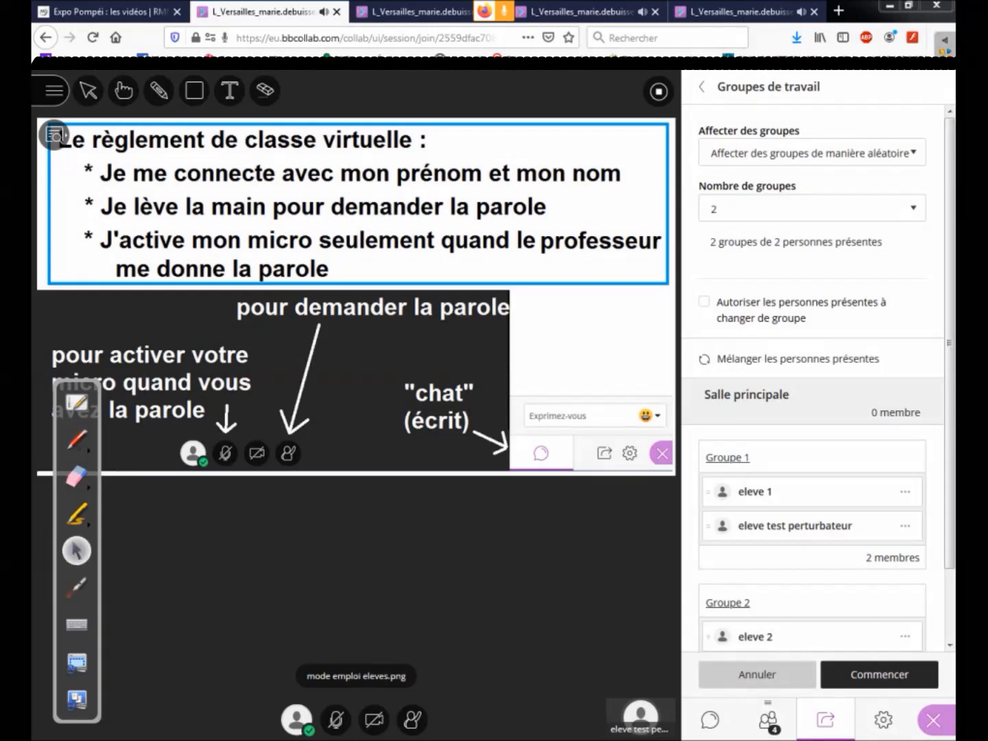
{"action": "left_click", "coordinate": [813, 153]}
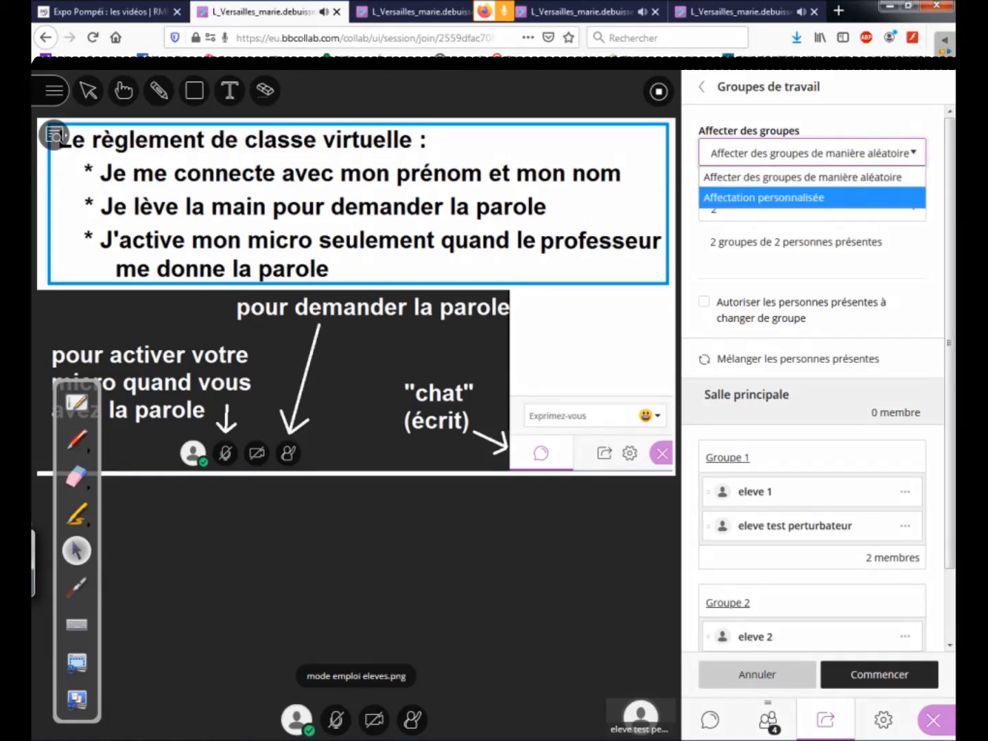
{"action": "left_click", "coordinate": [812, 197]}
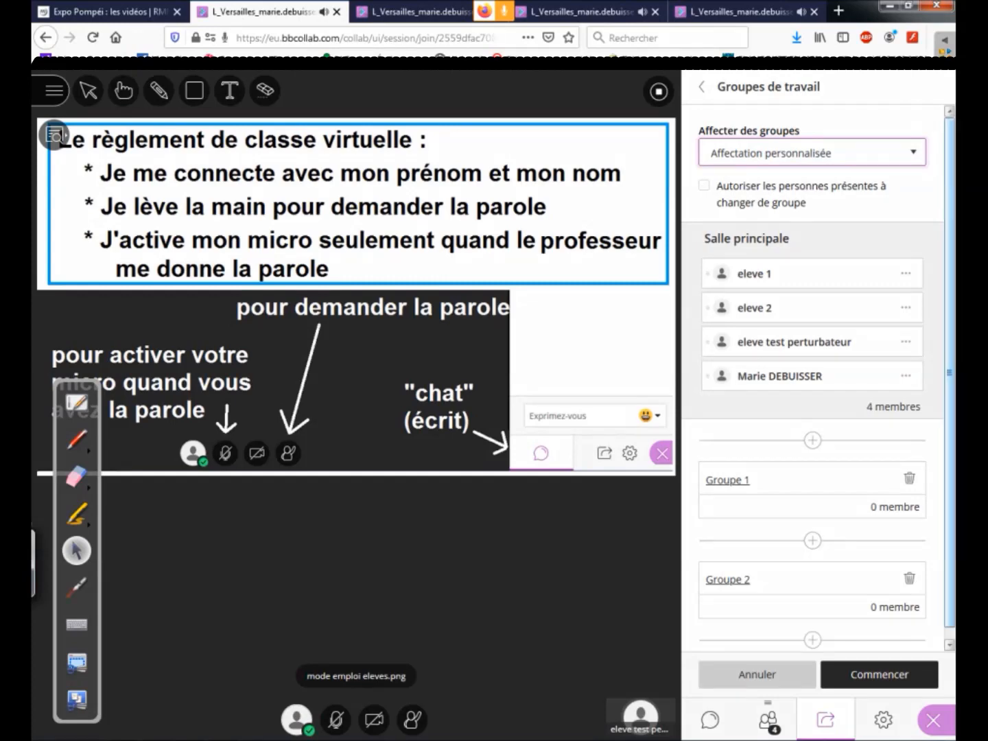
Step: Assign eleve 1, eleve 2 and the moderator to Groupe 1 and start the breakout groups
{"action": "scroll", "coordinate": [819, 384], "scroll_direction": "down", "scroll_amount": 1}
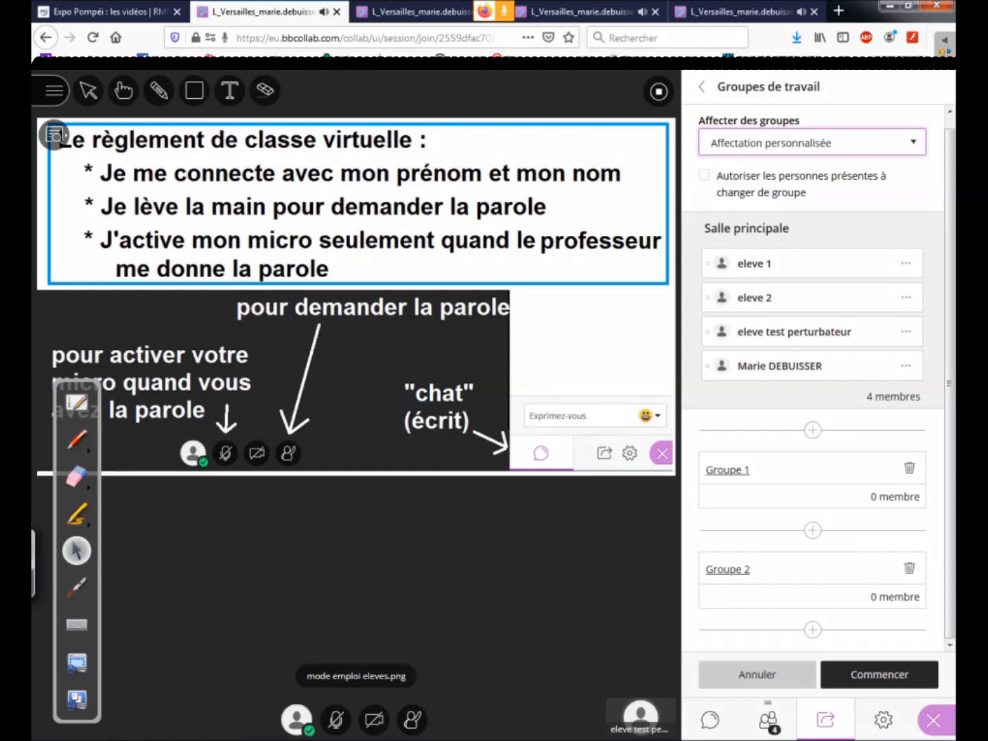
{"action": "left_click_drag", "start_coordinate": [755, 263], "coordinate": [755, 320]}
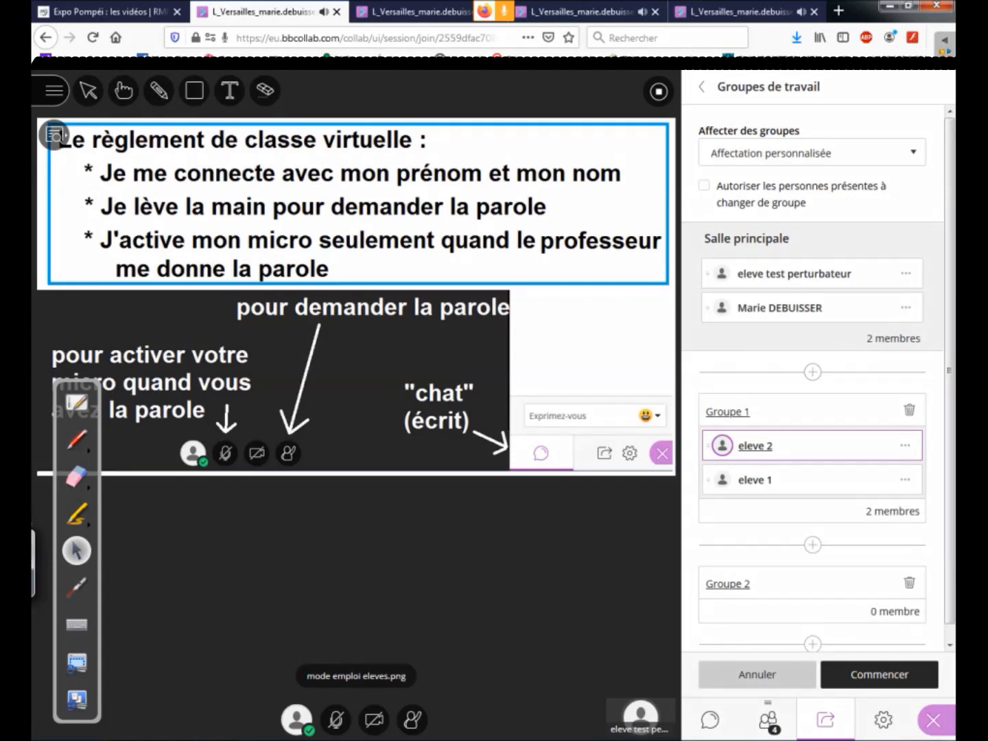
{"action": "mouse_move", "coordinate": [755, 308]}
{"action": "left_mouse_down"}
{"action": "mouse_move", "coordinate": [744, 360]}
{"action": "mouse_move", "coordinate": [755, 304]}
{"action": "left_mouse_up"}
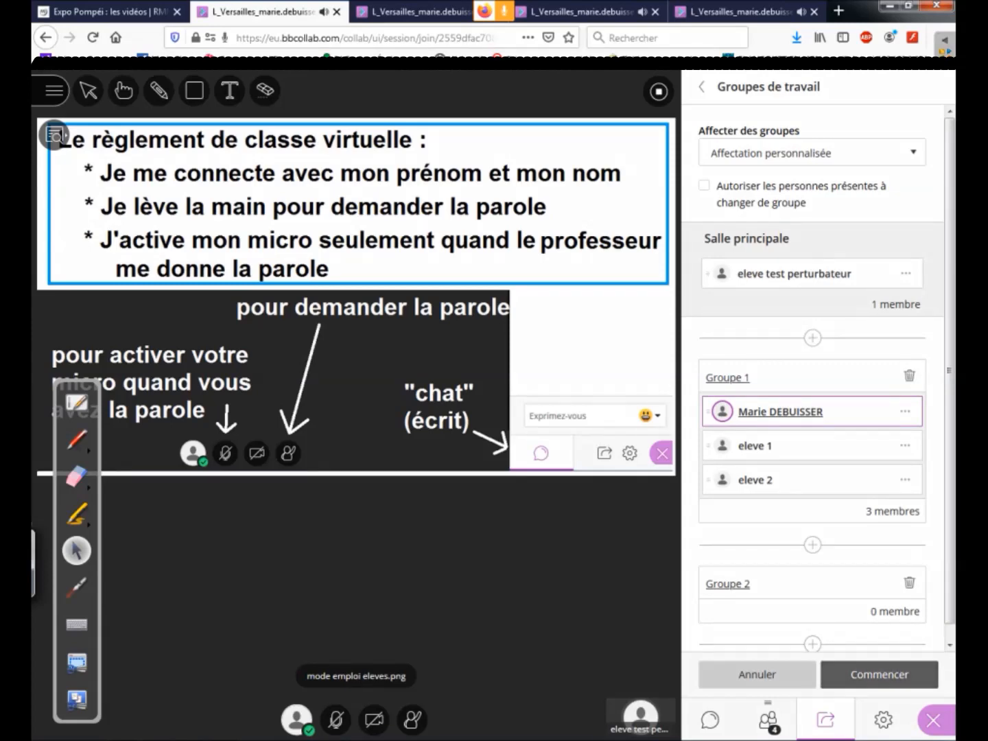
{"action": "left_click", "coordinate": [879, 674]}
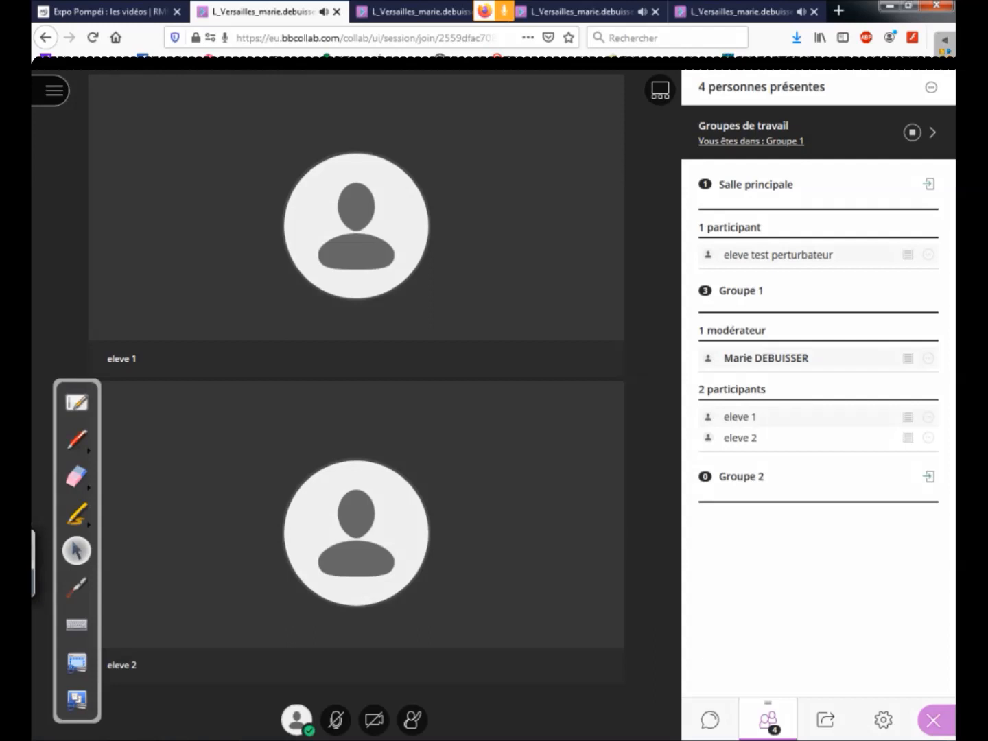
Step: Detach the attendee list so it stays beside the chat, and point out the room groups with the laser pointer
{"action": "left_click", "coordinate": [76, 588]}
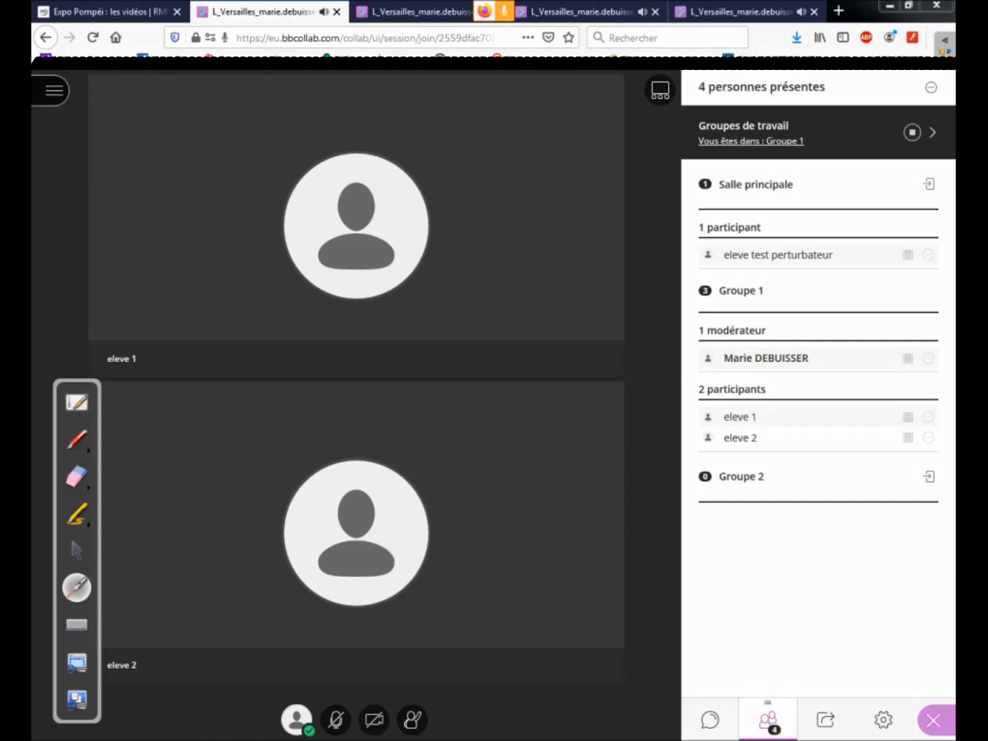
{"action": "left_click", "coordinate": [76, 551]}
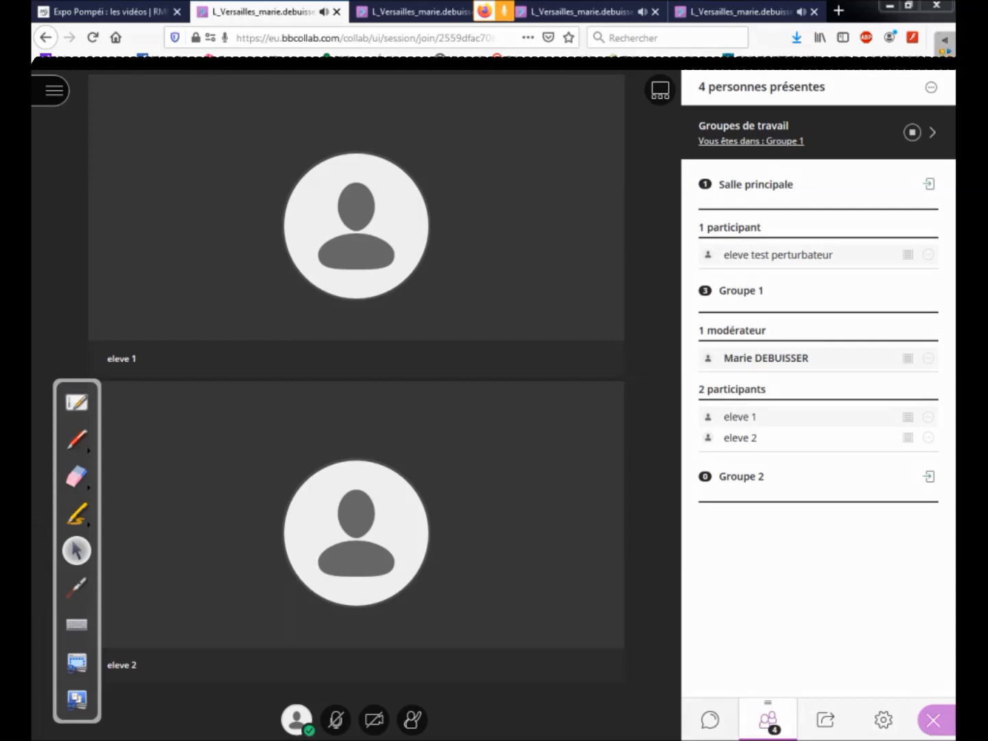
{"action": "left_click_drag", "start_coordinate": [768, 720], "coordinate": [663, 640]}
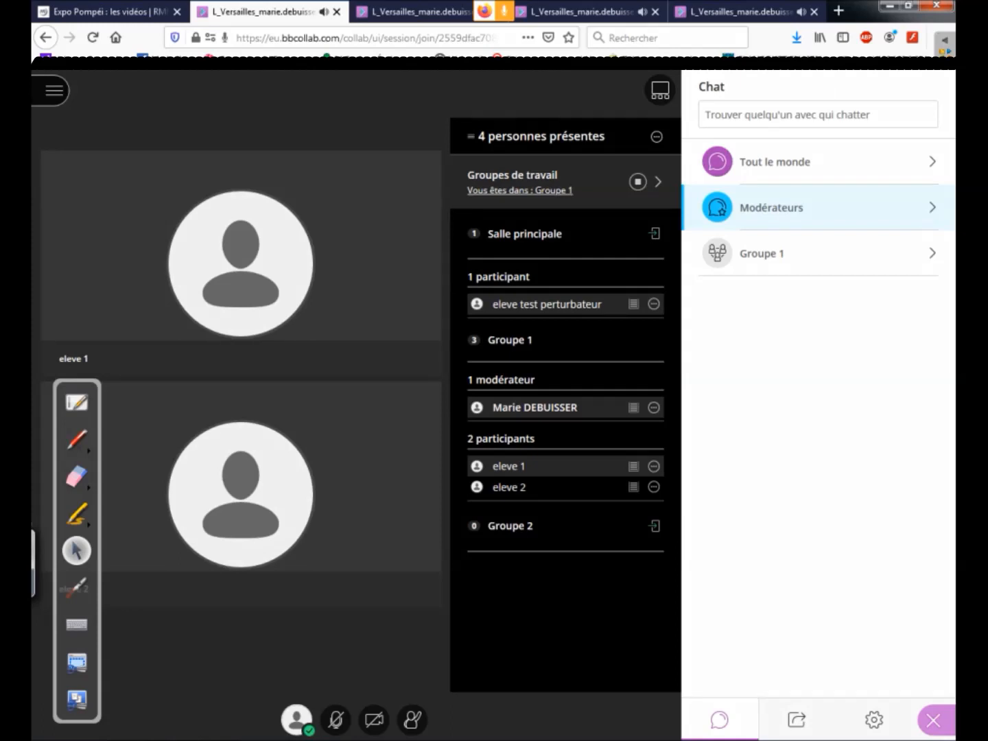
{"action": "left_click", "coordinate": [76, 588]}
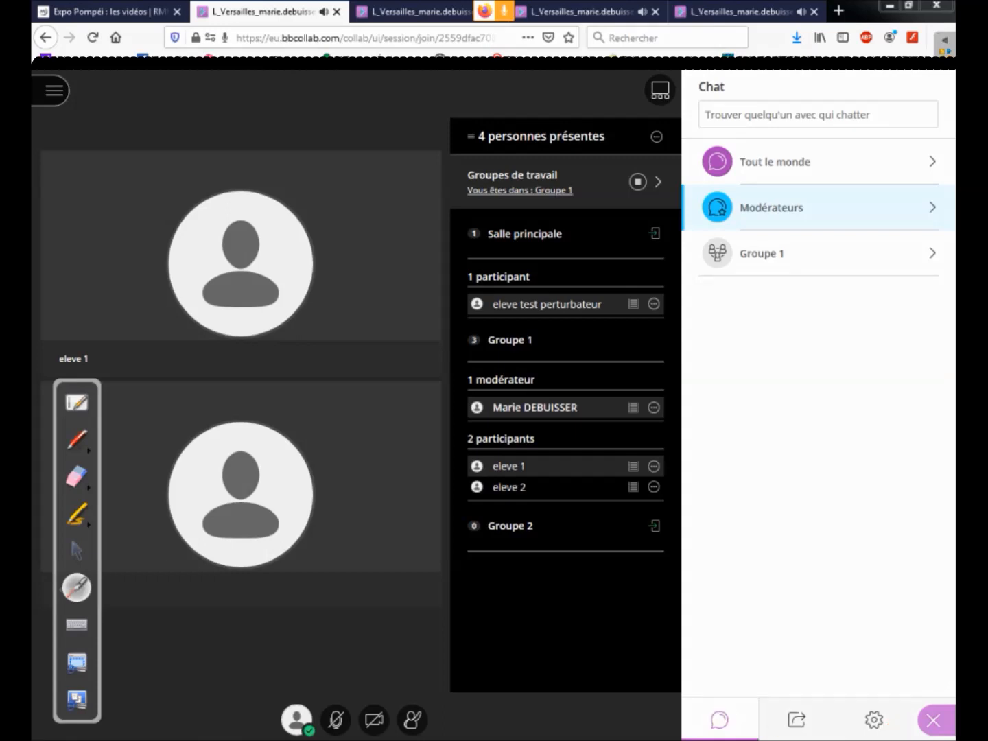
{"action": "left_click", "coordinate": [77, 552]}
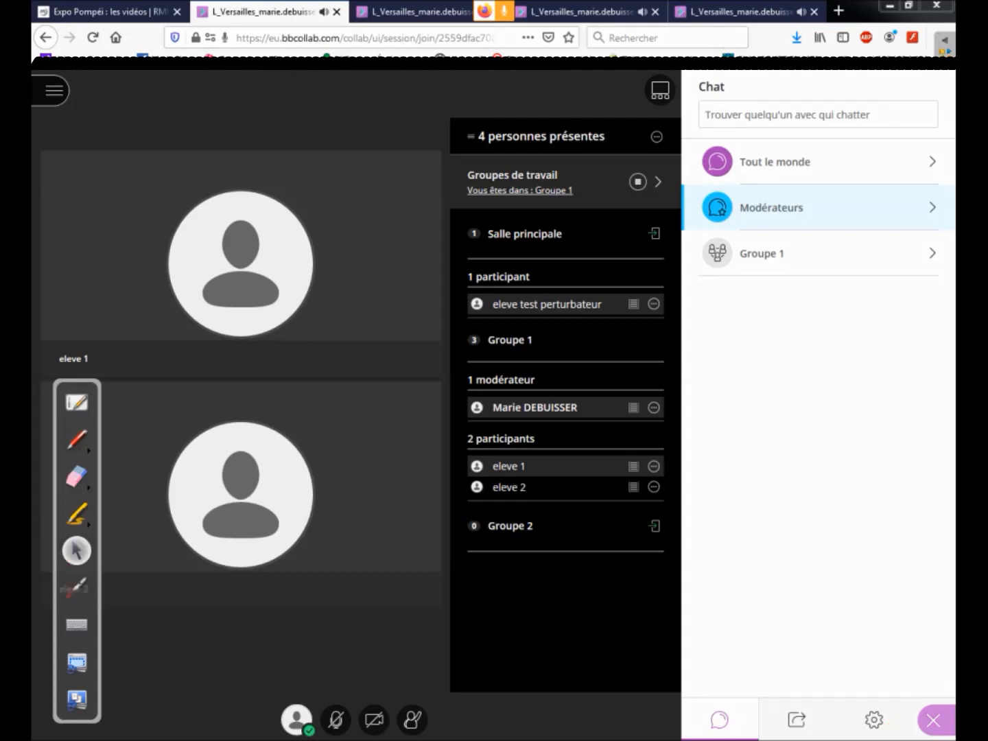
{"action": "left_click", "coordinate": [76, 588]}
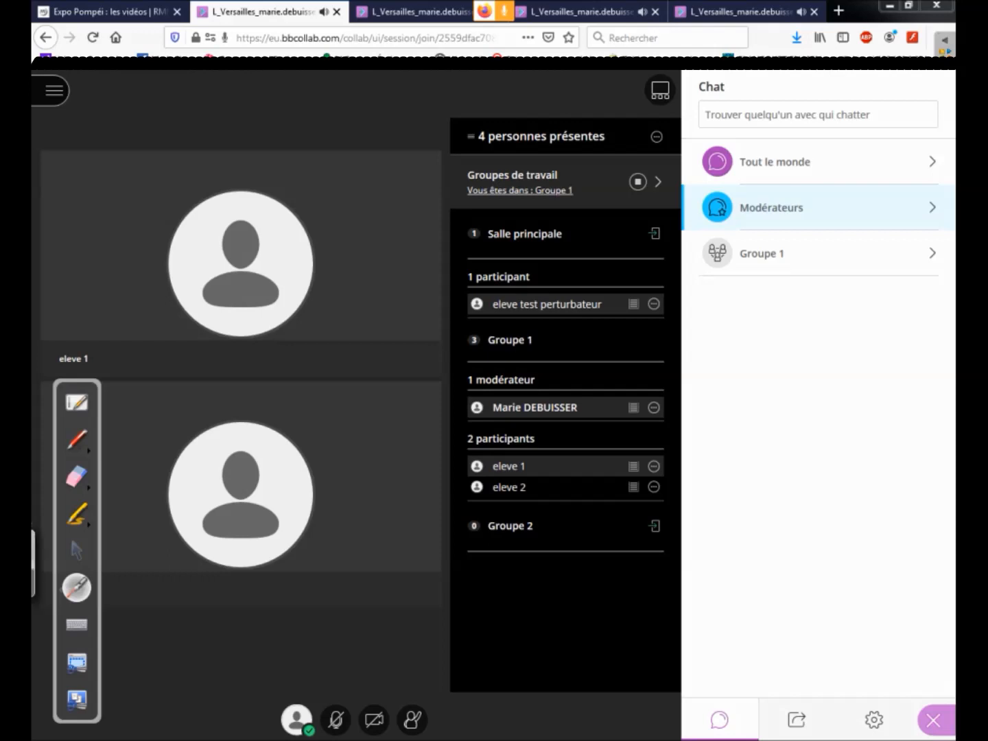
{"action": "left_click", "coordinate": [76, 550]}
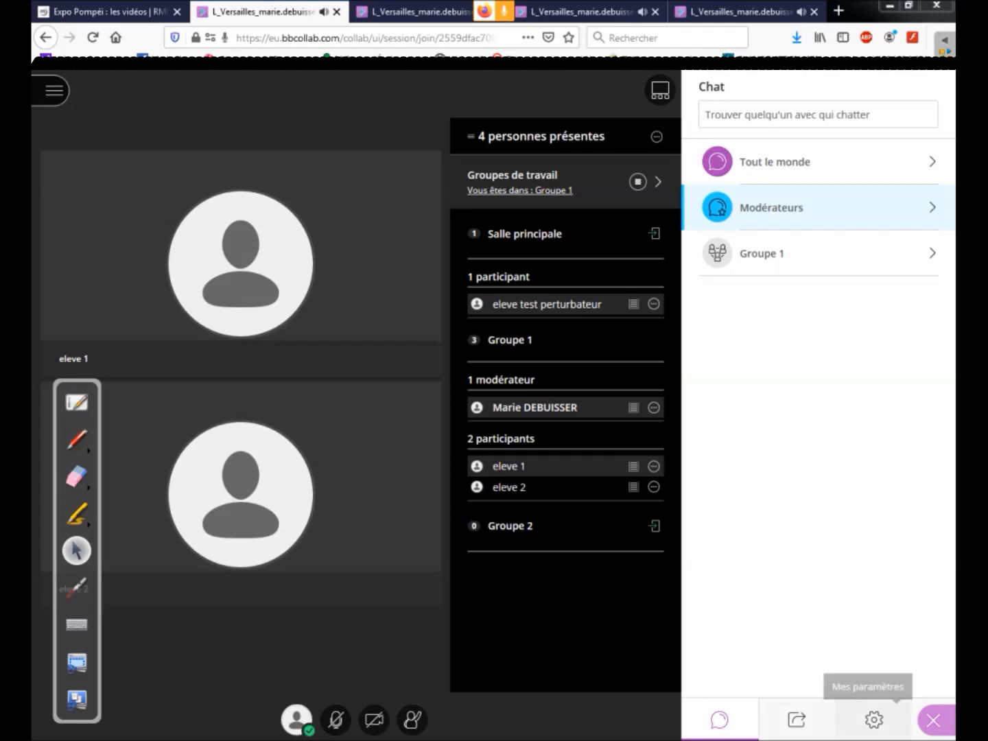
Step: Open the session settings and review the participant permissions while in Groupe 1
{"action": "left_click", "coordinate": [874, 719]}
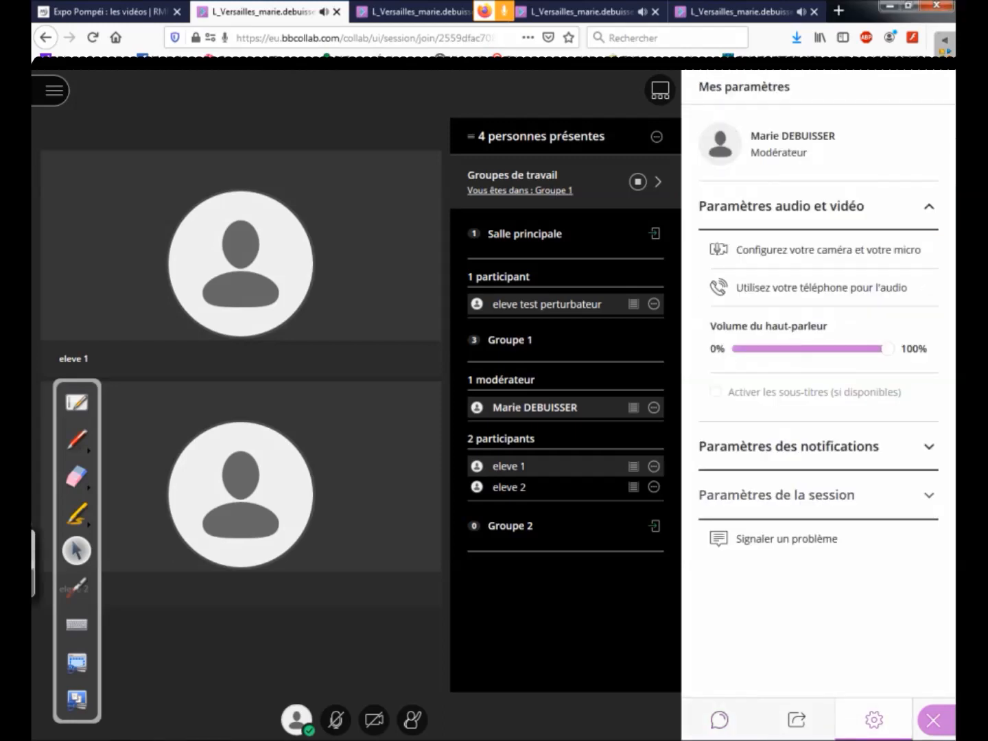
{"action": "left_click", "coordinate": [928, 495]}
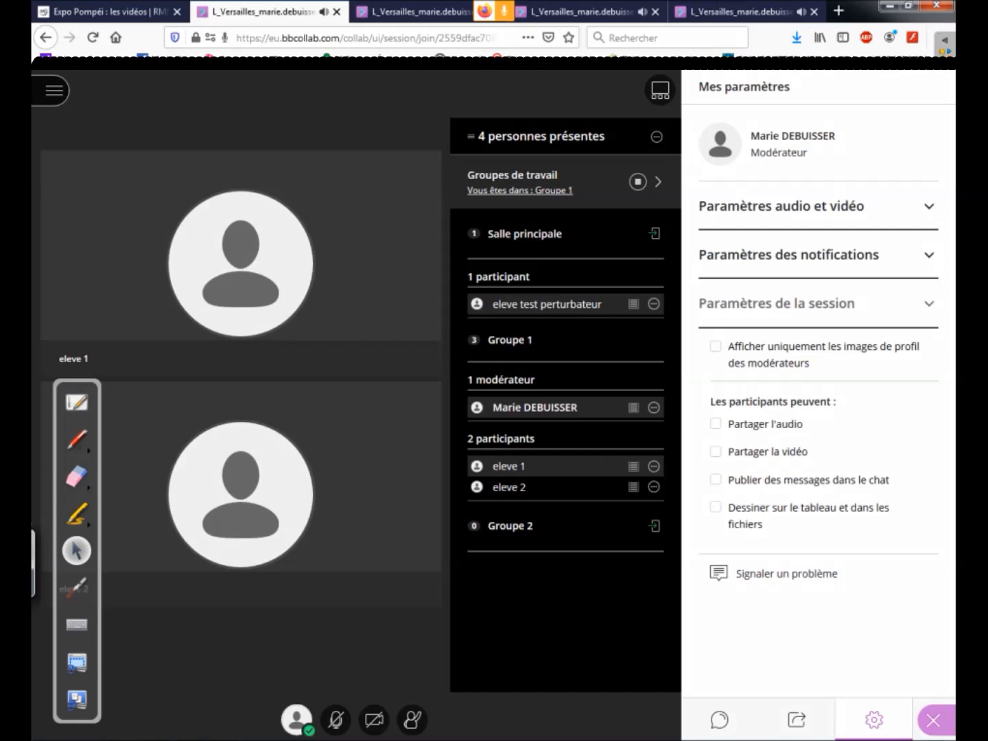
{"action": "left_click", "coordinate": [76, 588]}
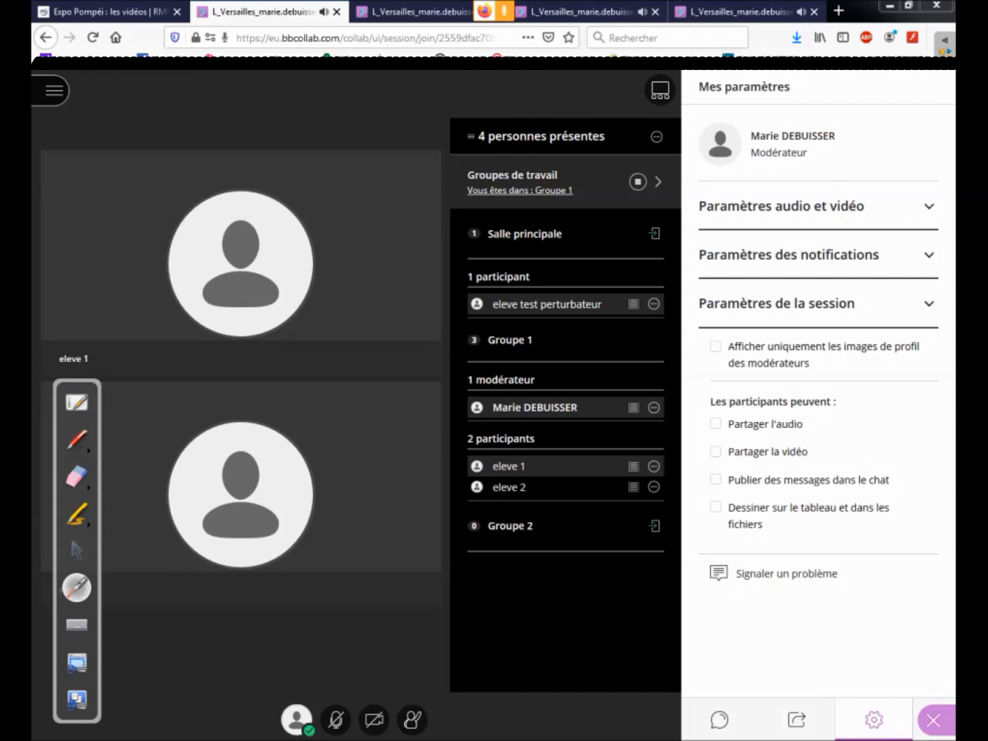
{"action": "left_click_drag", "start_coordinate": [76, 551], "coordinate": [83, 553]}
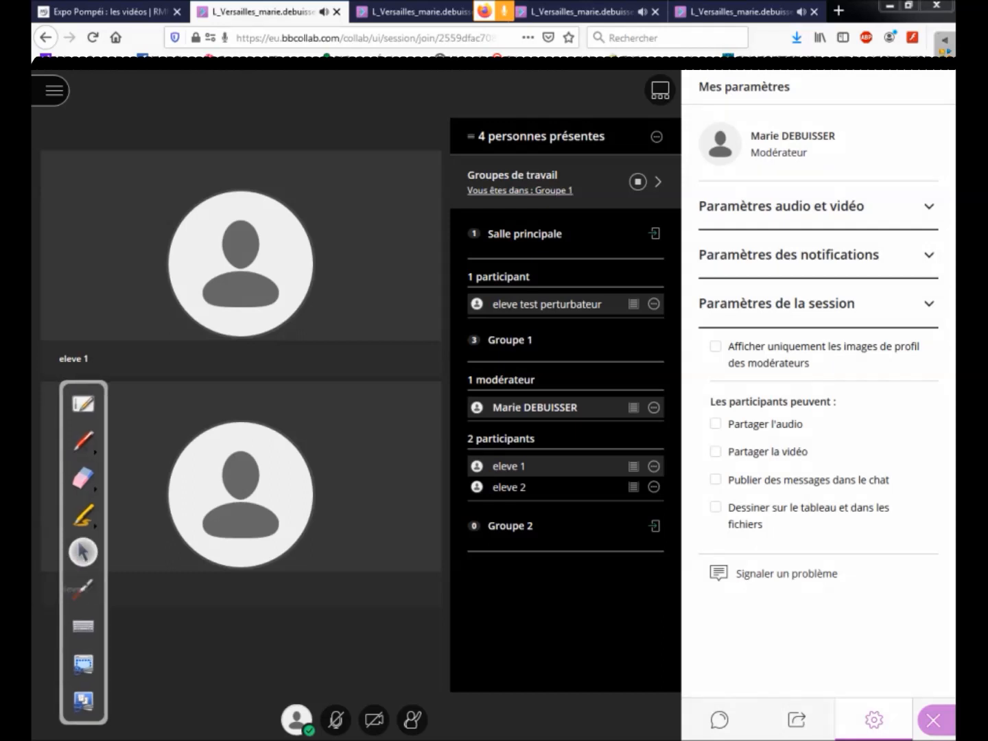
Step: Open the Groupe 1 chat channel and point out the group conversation with the laser pointer
{"action": "left_click", "coordinate": [719, 720]}
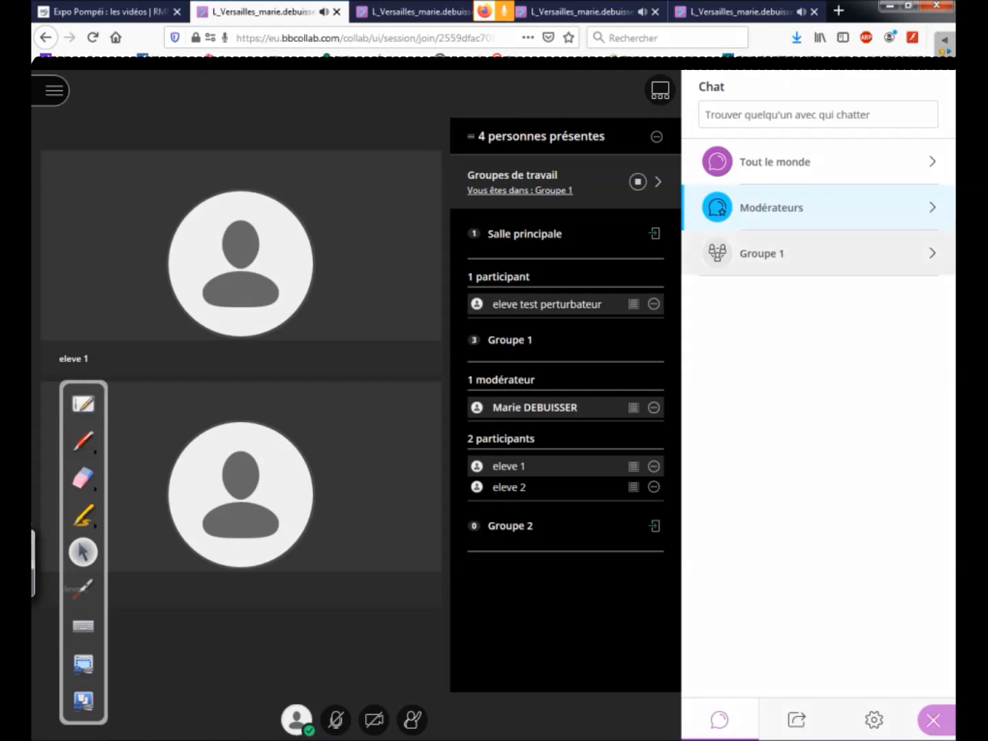
{"action": "left_click", "coordinate": [762, 254]}
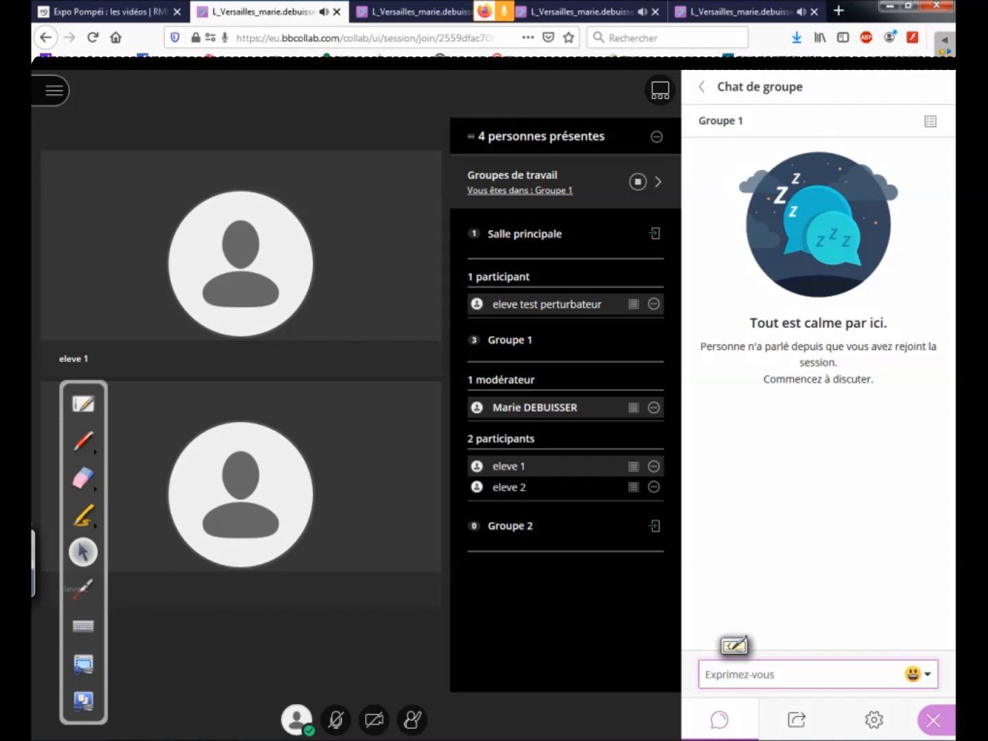
{"action": "left_click", "coordinate": [83, 589]}
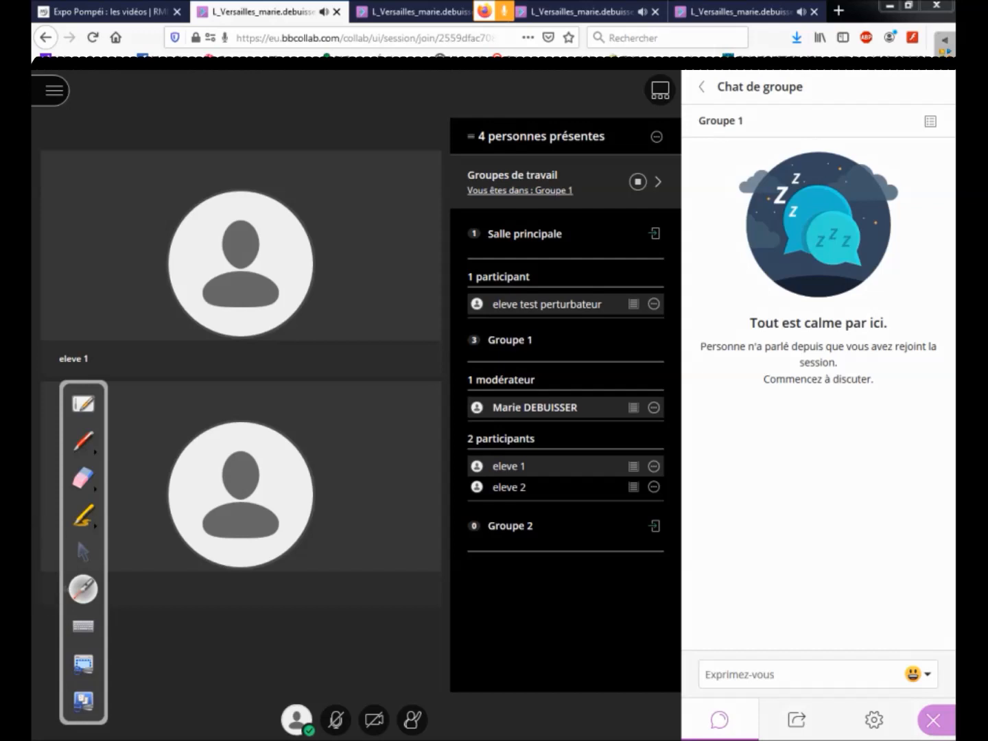
{"action": "left_click", "coordinate": [83, 552]}
Step: Open the running breakout groups' settings and point out the member assignments with the laser pointer
{"action": "left_click", "coordinate": [796, 720]}
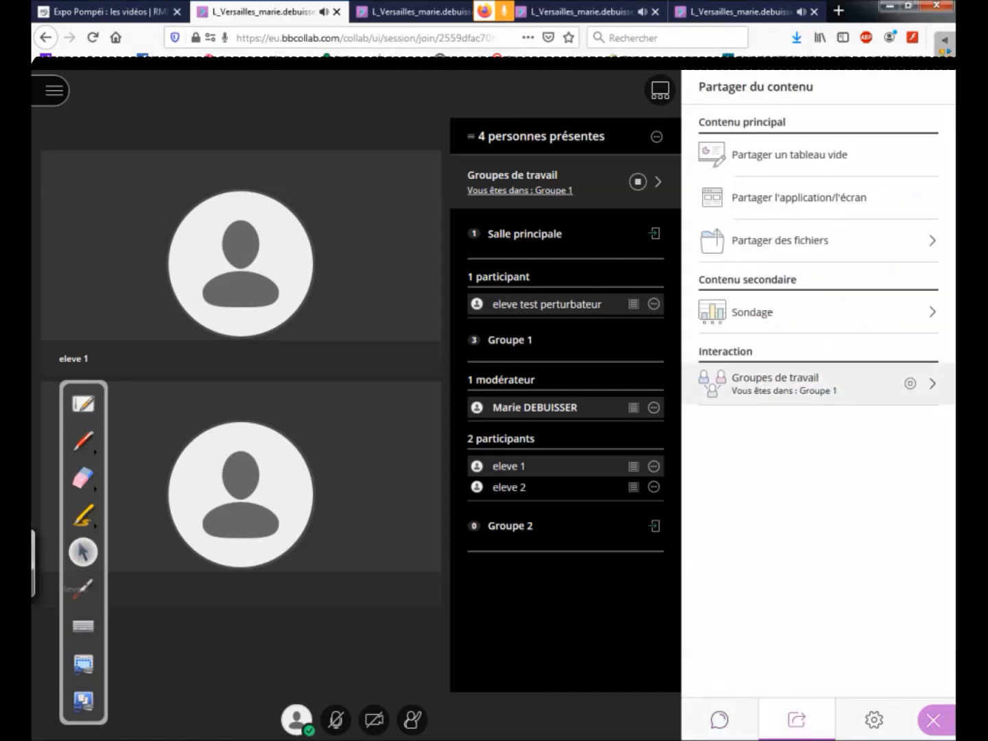
{"action": "left_click", "coordinate": [775, 384]}
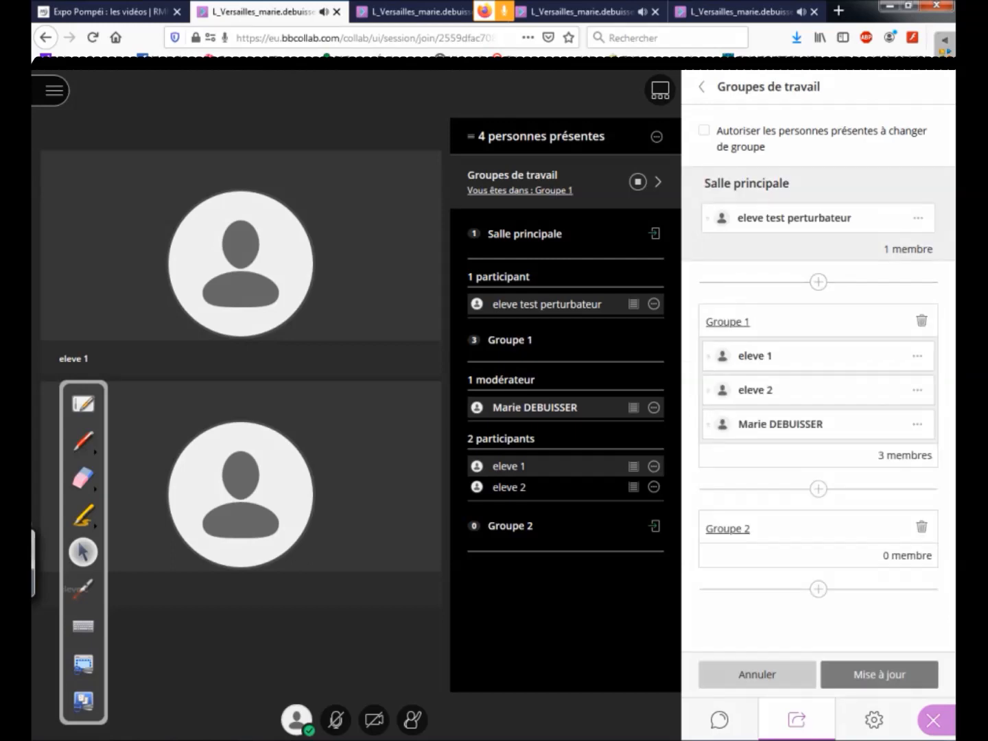
{"action": "left_click", "coordinate": [83, 590]}
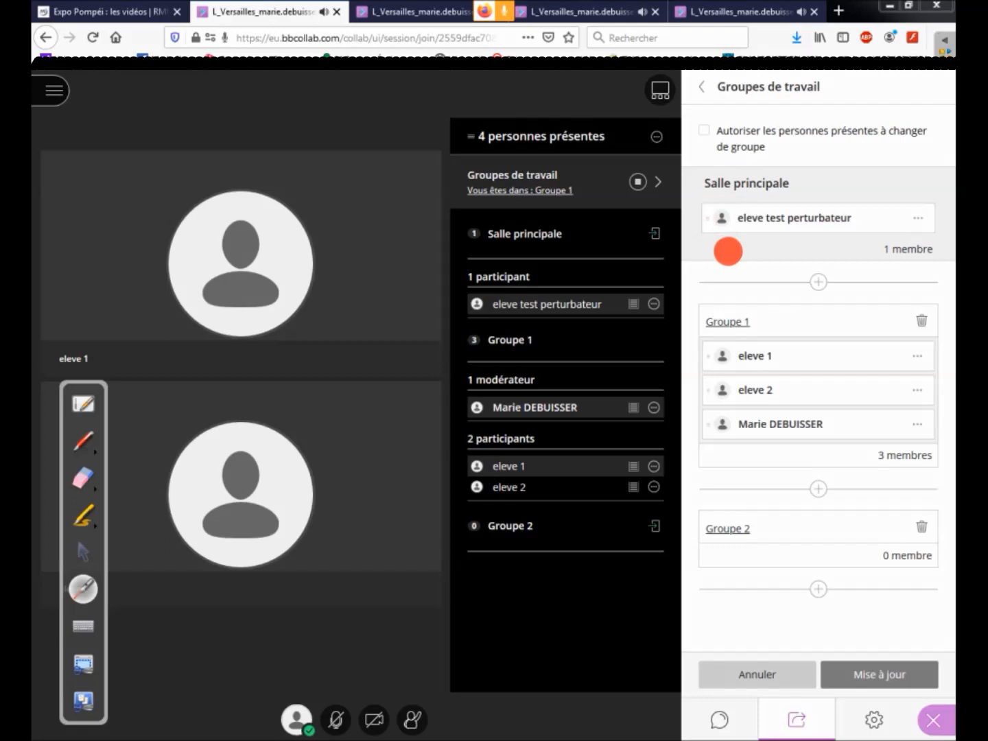